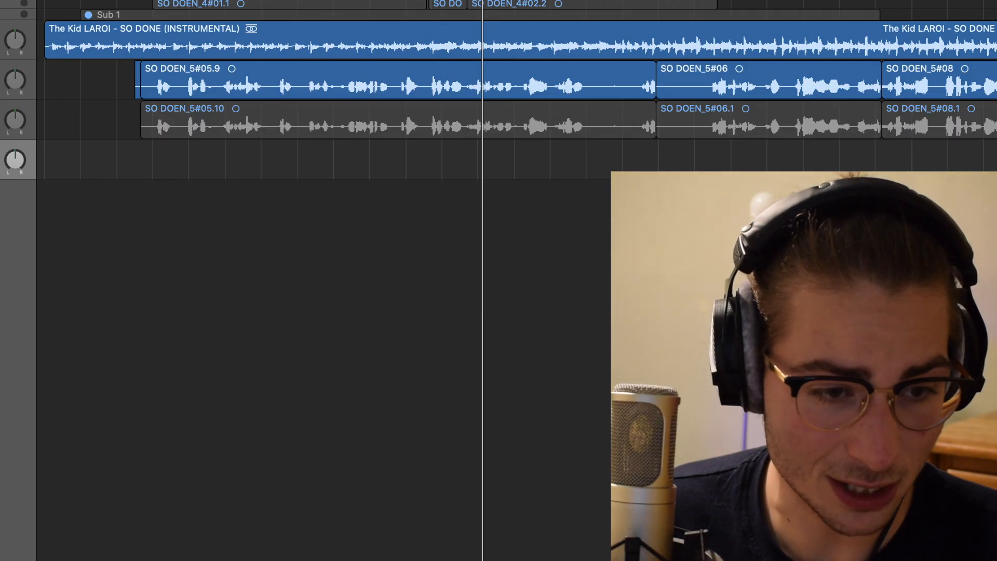
Show the mixer and move the SO DOEN_5#05.9 vocal region from the Lead track to the empty audio track below.
{"action": "key", "text": "x"}
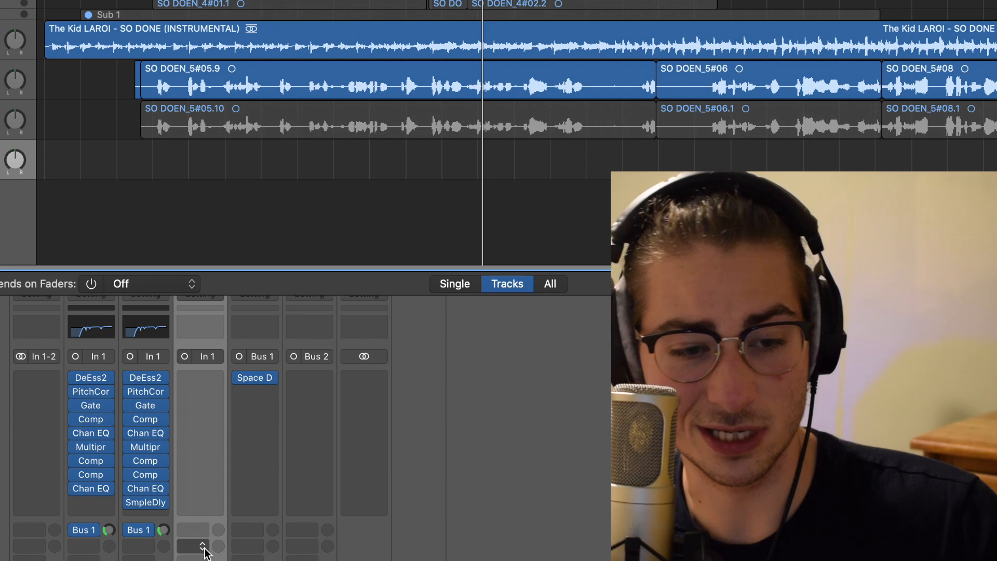
{"action": "left_click_drag", "start_coordinate": [2, 81], "coordinate": [2, 135]}
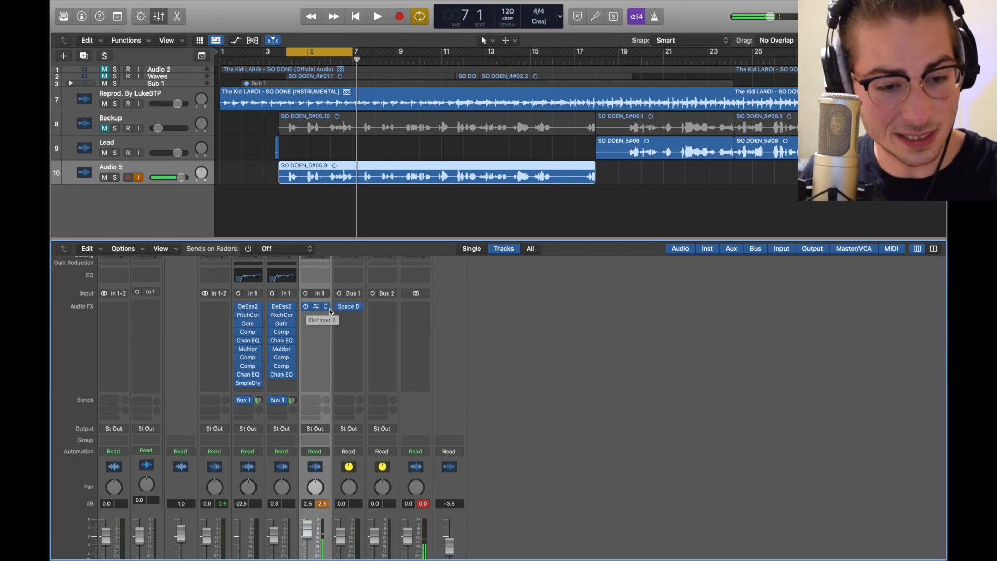
Locate DeEsser 2 among the dynamics plug-ins and examine its settings on the Audio 5 channel.
{"action": "left_click", "coordinate": [327, 308]}
{"action": "mouse_move", "coordinate": [359, 425]}
{"action": "mouse_move", "coordinate": [444, 444]}
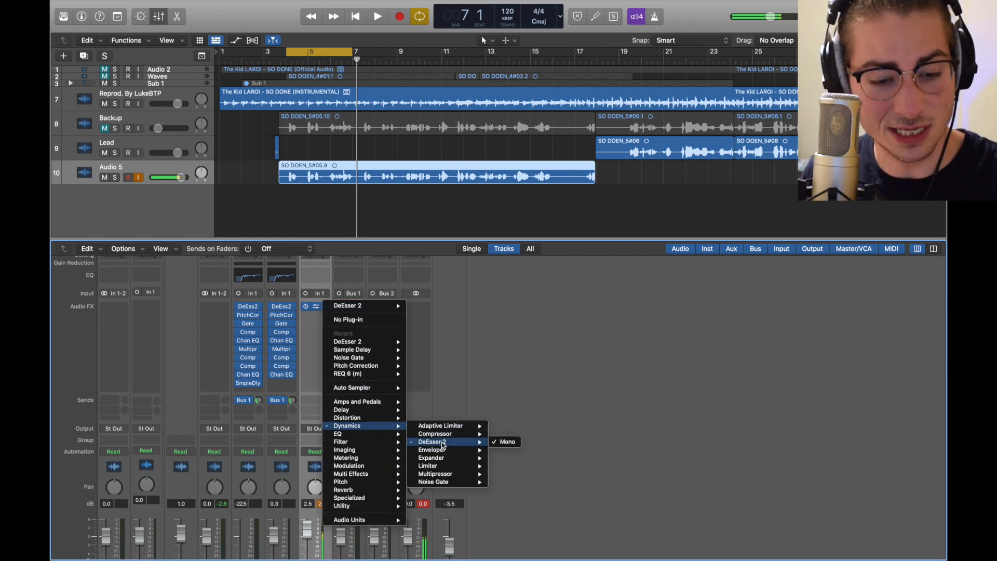
{"action": "left_click", "coordinate": [316, 309]}
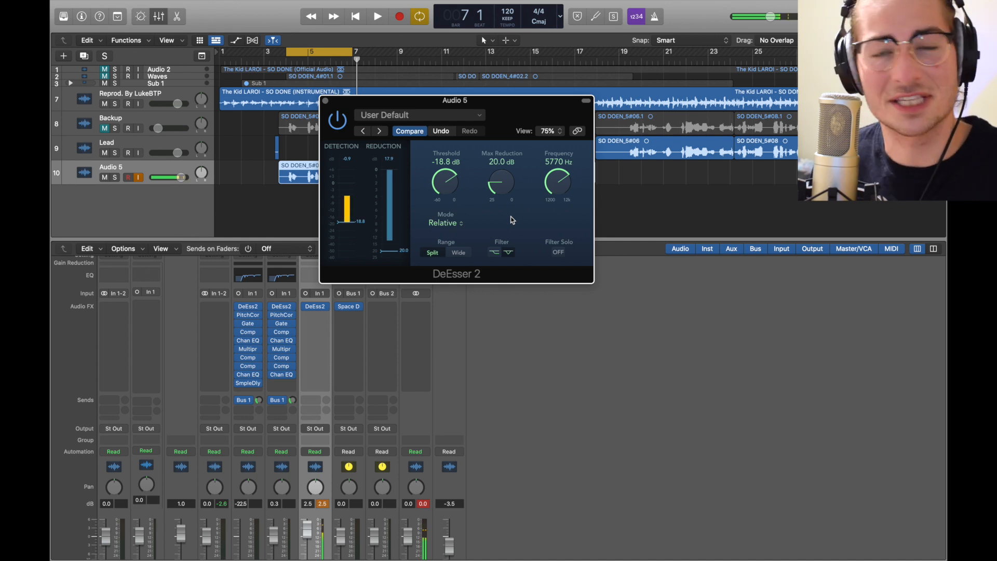
Close DeEsser 2 and play the looped section to hear the de-essed Audio 5 vocal with the instrumental.
{"action": "left_click", "coordinate": [325, 101]}
{"action": "key", "text": "space"}
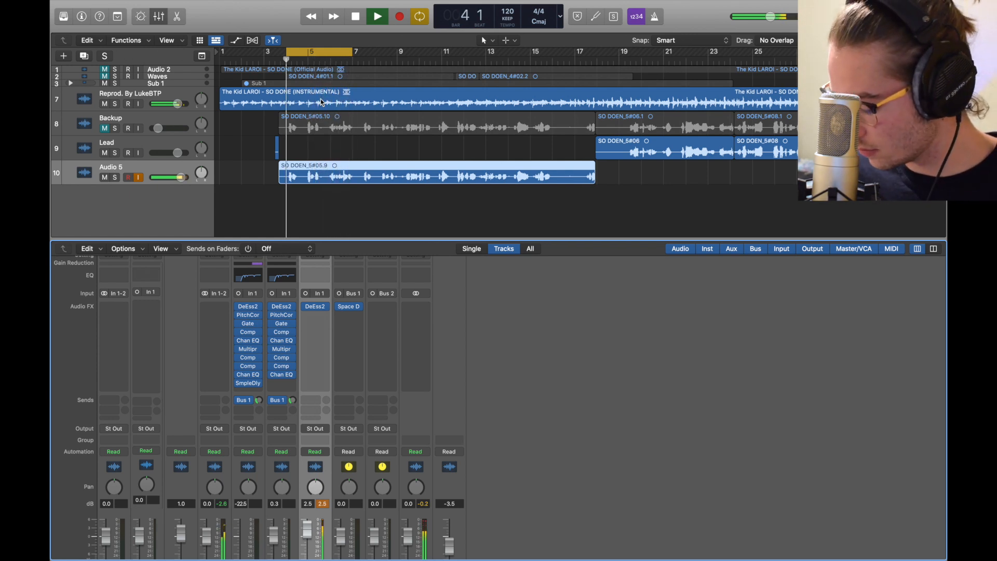
{"action": "key", "text": "space"}
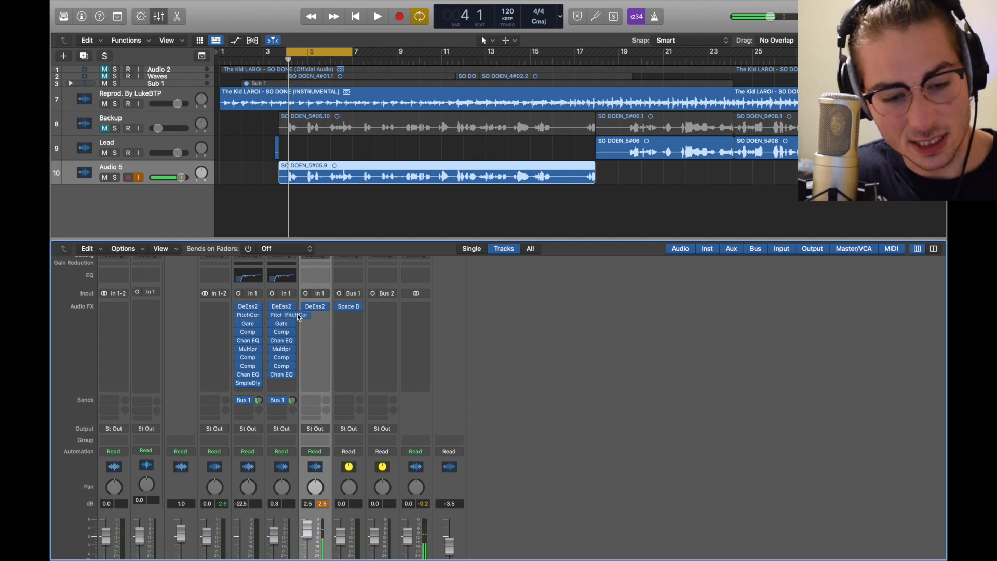
Copy Pitch Correction from Lead to Audio 5 below the de-esser and examine its scale and root note options.
{"action": "left_click", "coordinate": [309, 315]}
{"action": "left_click_drag", "start_coordinate": [631, 159], "coordinate": [624, 109]}
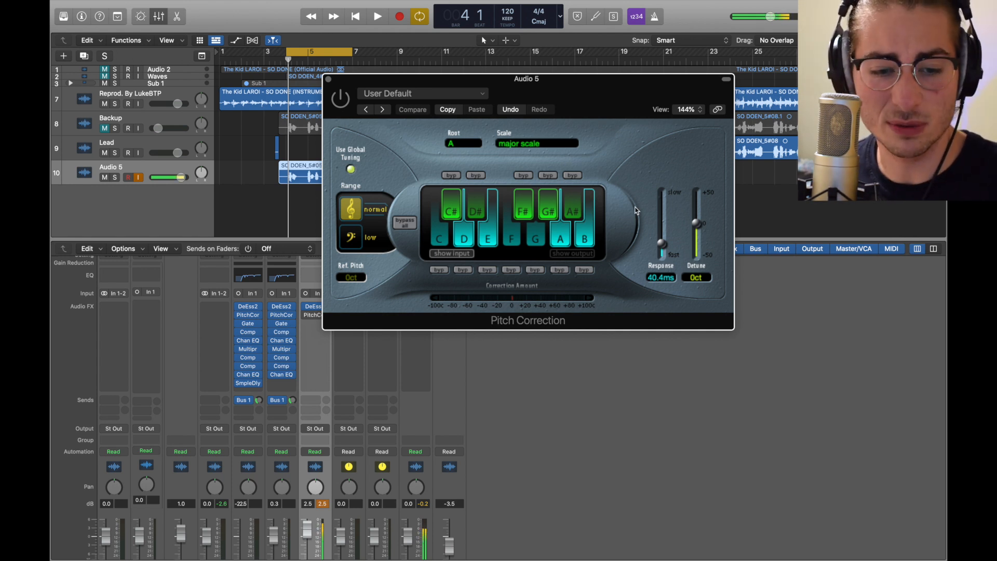
{"action": "left_click", "coordinate": [535, 145]}
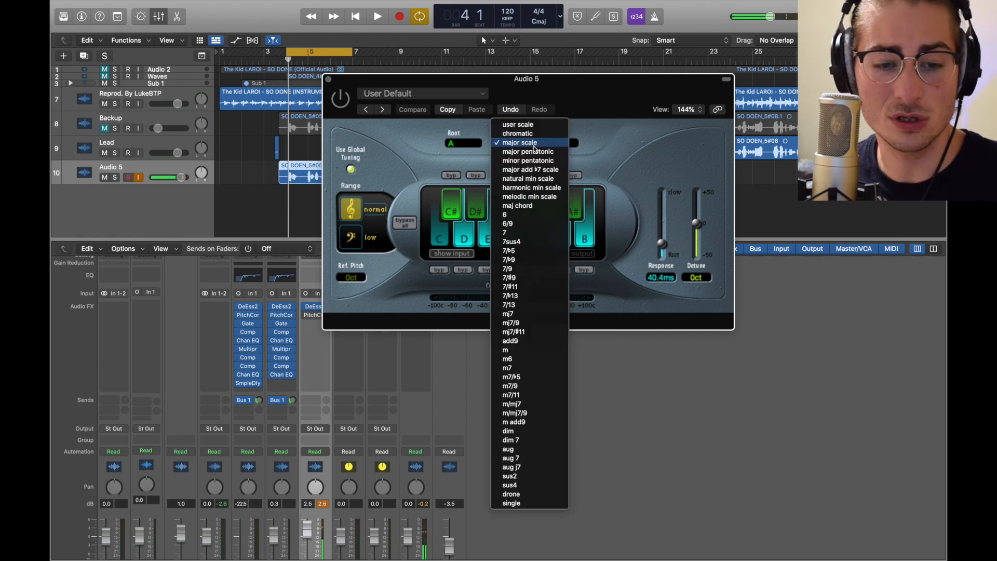
{"action": "left_click", "coordinate": [404, 129]}
{"action": "left_click", "coordinate": [445, 143]}
{"action": "left_click", "coordinate": [410, 133]}
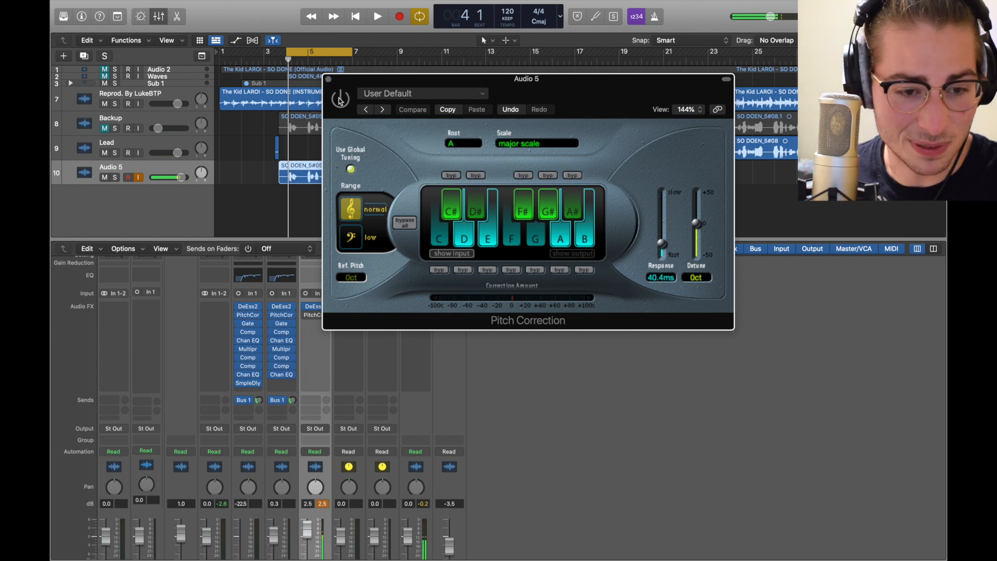
Close Pitch Correction and play the looped section to hear the pitch-corrected vocal.
{"action": "left_click", "coordinate": [329, 79]}
{"action": "key", "text": "space"}
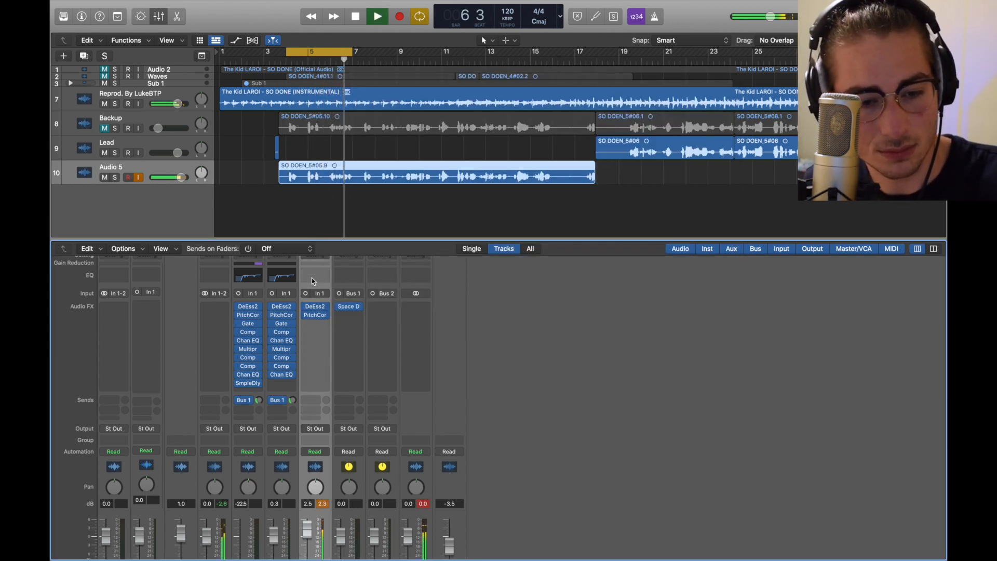
{"action": "key", "text": "space"}
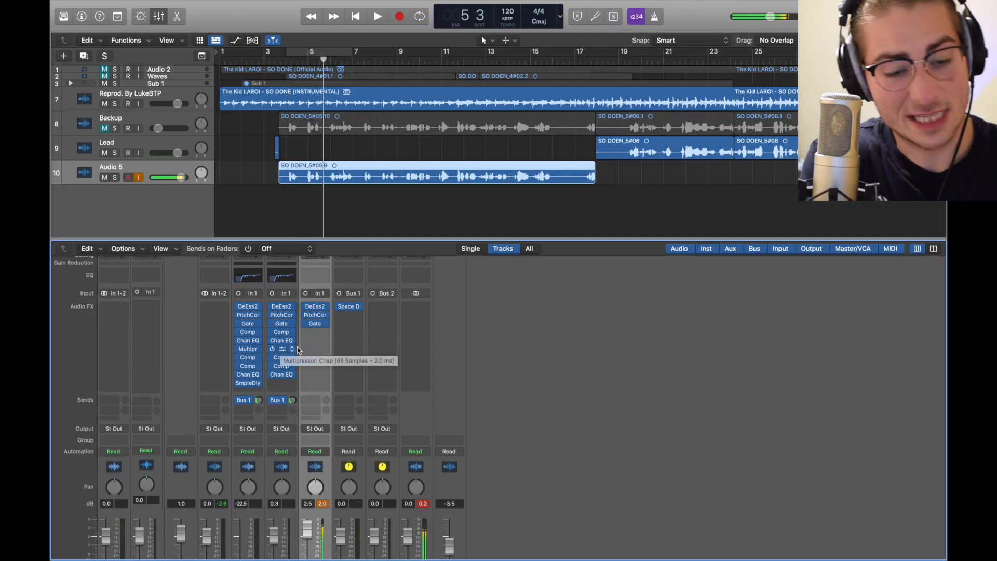
Open the Noise Gate on Audio 5 and examine its Tighten Up preset, the other presets and the threshold.
{"action": "left_click", "coordinate": [324, 323]}
{"action": "mouse_move", "coordinate": [363, 442]}
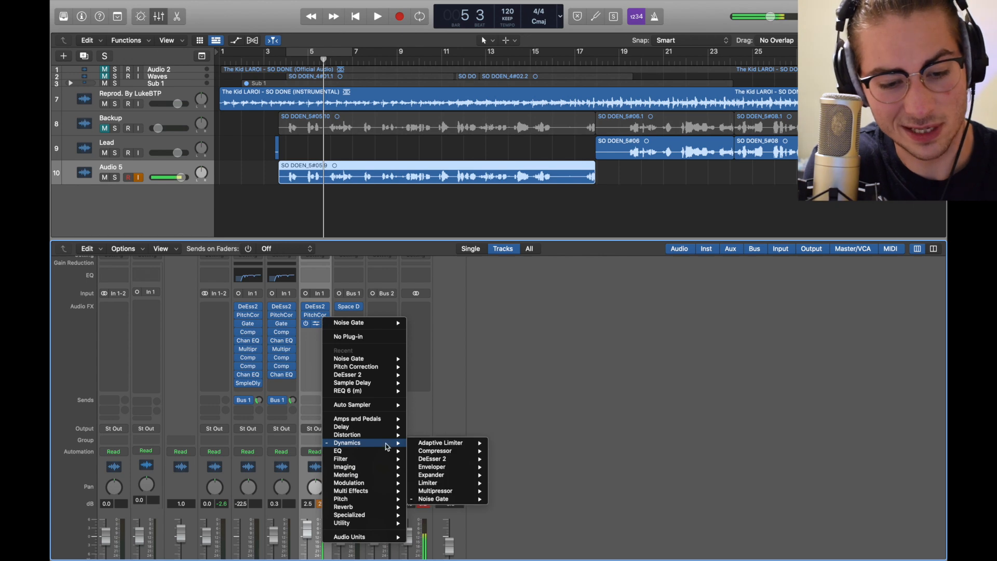
{"action": "left_click", "coordinate": [510, 499]}
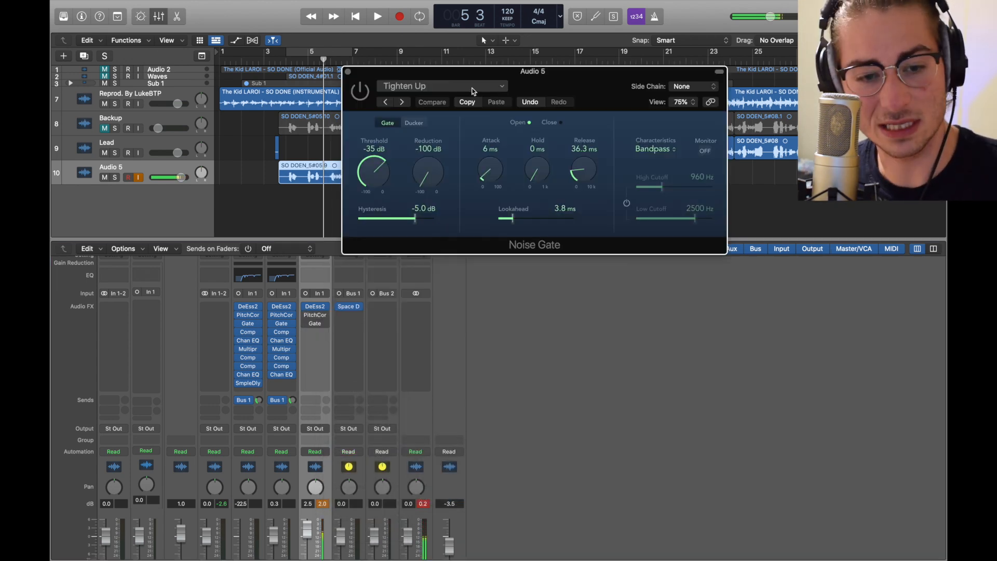
{"action": "left_click", "coordinate": [471, 89]}
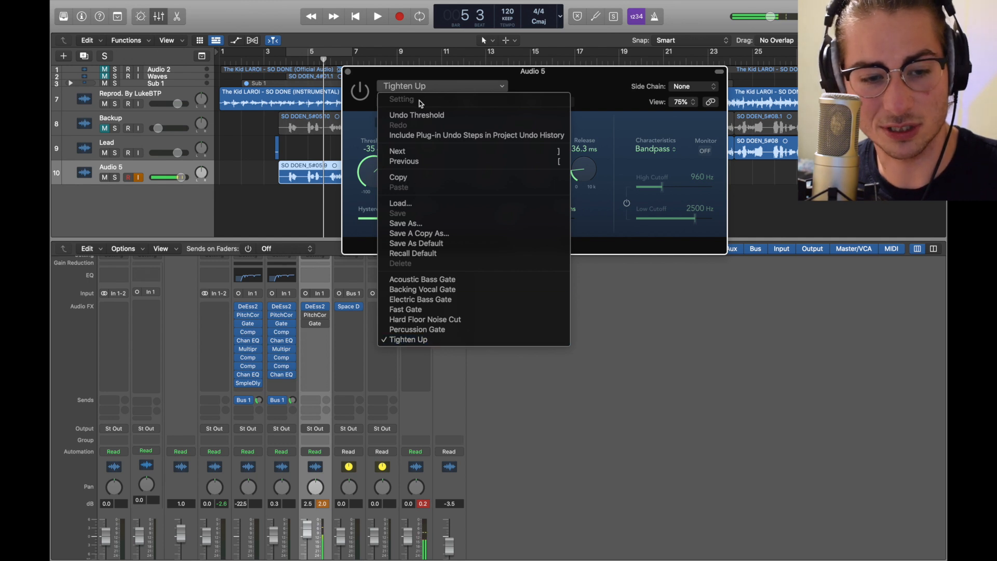
{"action": "left_click", "coordinate": [372, 183]}
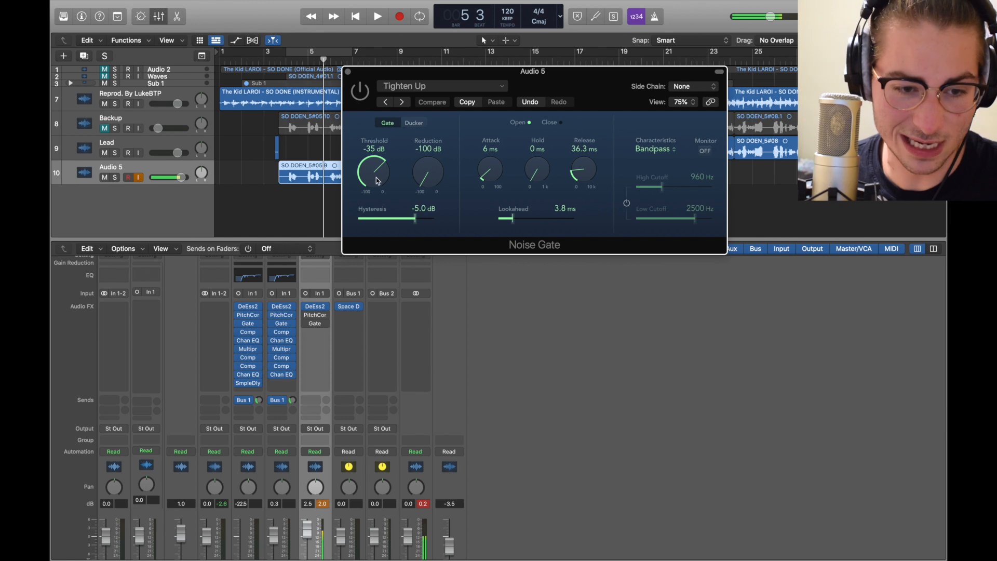
{"action": "left_click", "coordinate": [348, 72]}
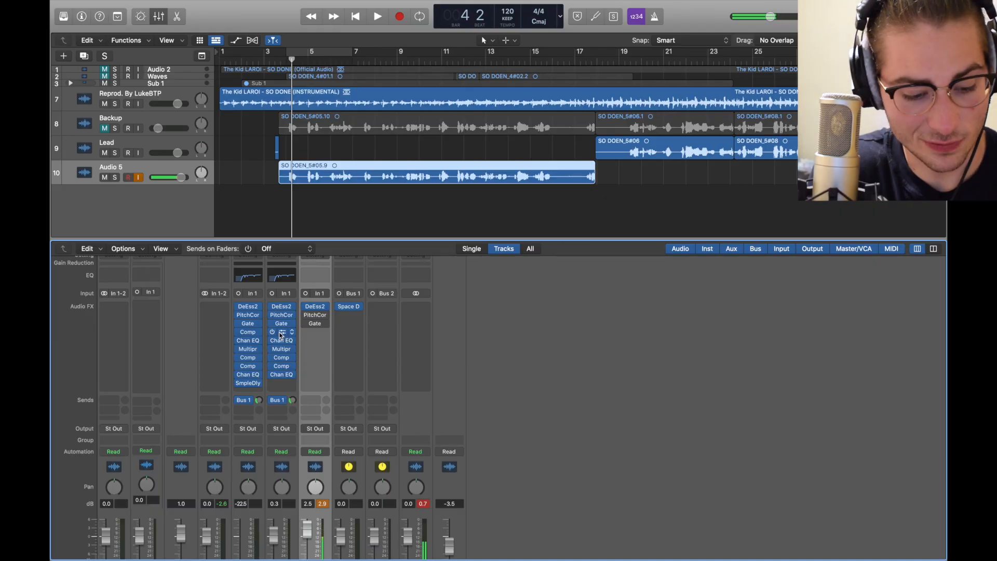
Copy Lead's first Compressor to Audio 5 below the gate and review its Studio VCA settings.
{"action": "left_click", "coordinate": [315, 331]}
{"action": "mouse_move", "coordinate": [358, 452]}
{"action": "mouse_move", "coordinate": [445, 464]}
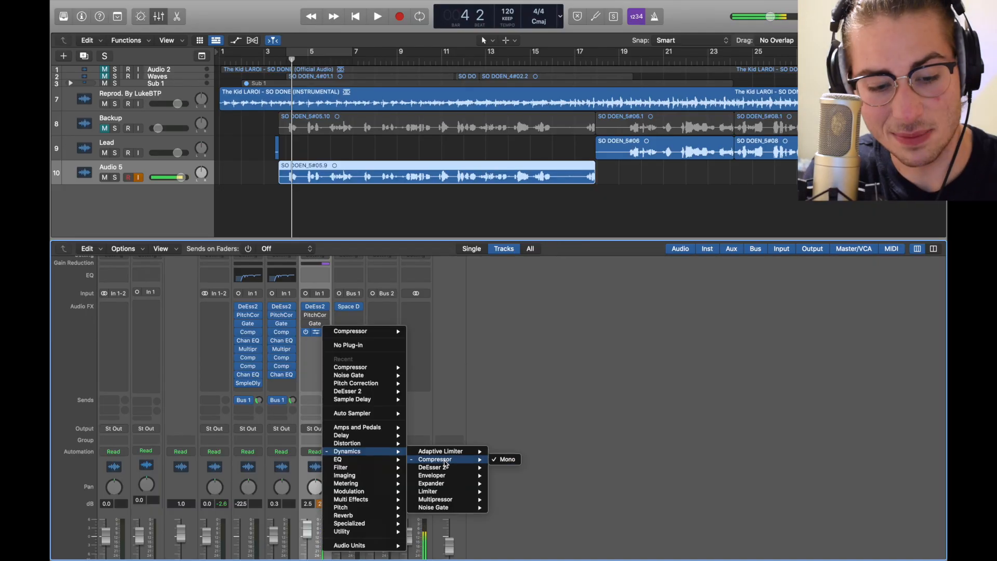
{"action": "left_click", "coordinate": [504, 460]}
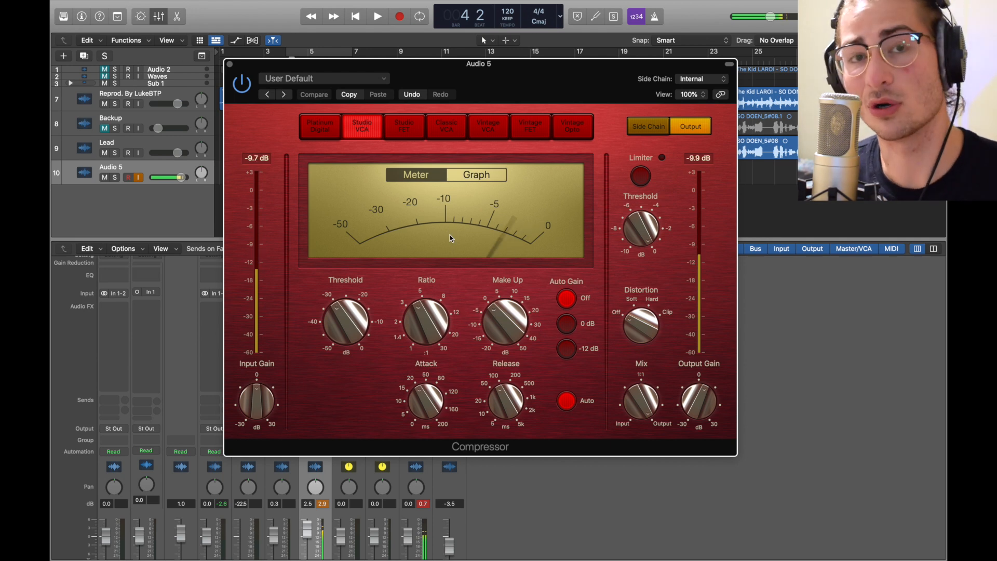
{"action": "left_click", "coordinate": [230, 64]}
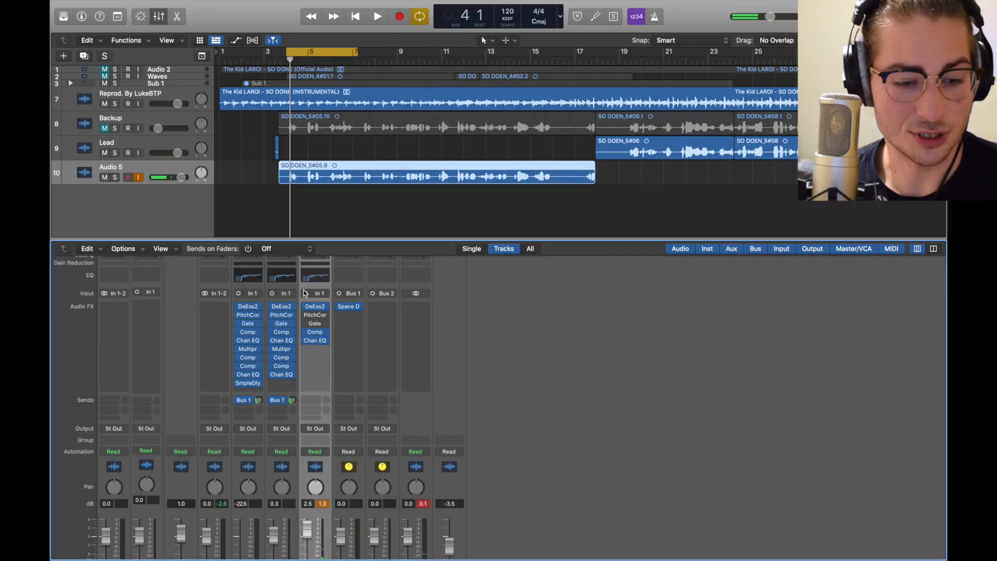
Open the mono Channel EQ on Audio 5 and examine its low cut and frequency dips.
{"action": "left_click", "coordinate": [327, 342]}
{"action": "mouse_move", "coordinate": [374, 459]}
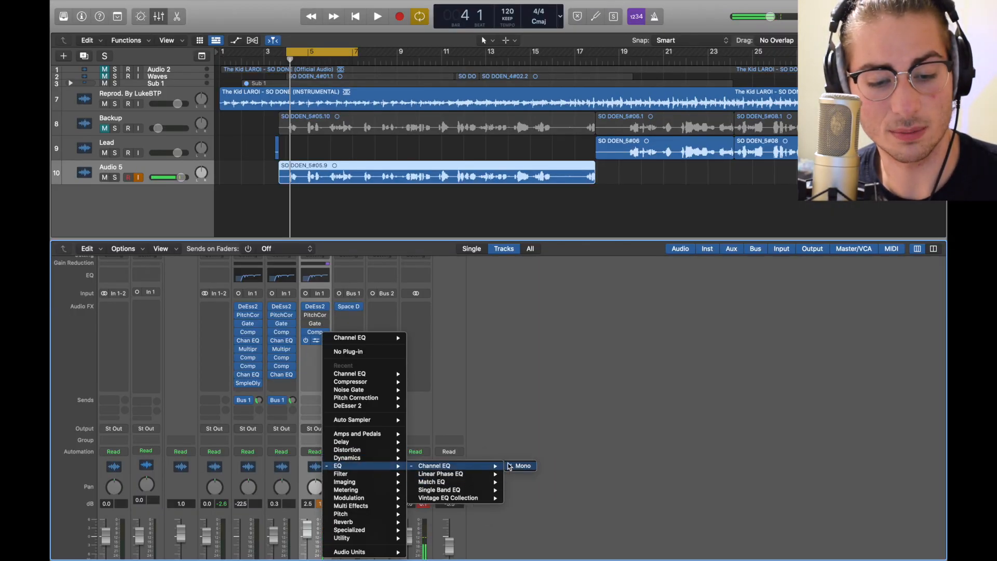
{"action": "left_click", "coordinate": [509, 466]}
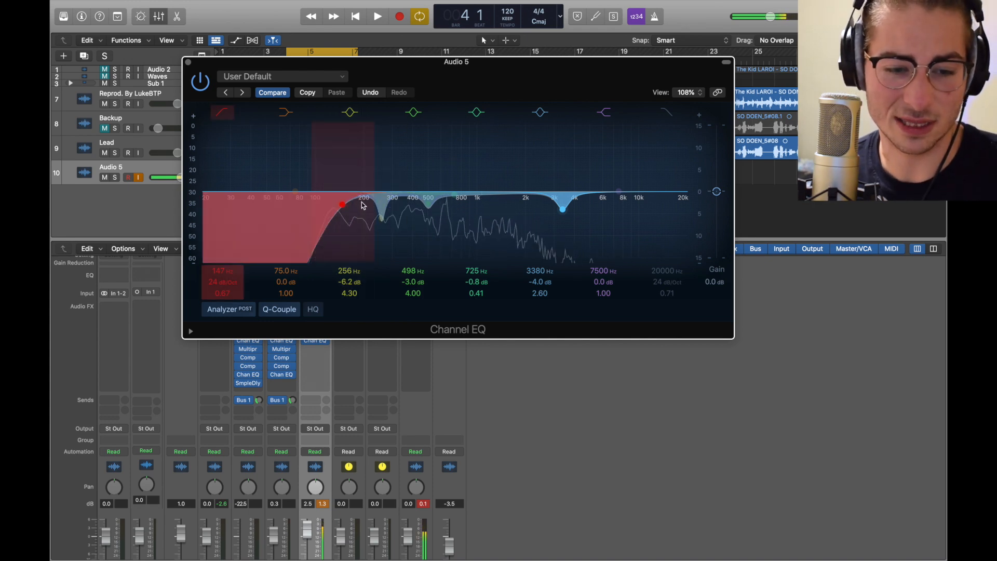
Close the Channel EQ and play the looped section to hear the equalized vocal.
{"action": "left_click", "coordinate": [188, 62]}
{"action": "key", "text": "space"}
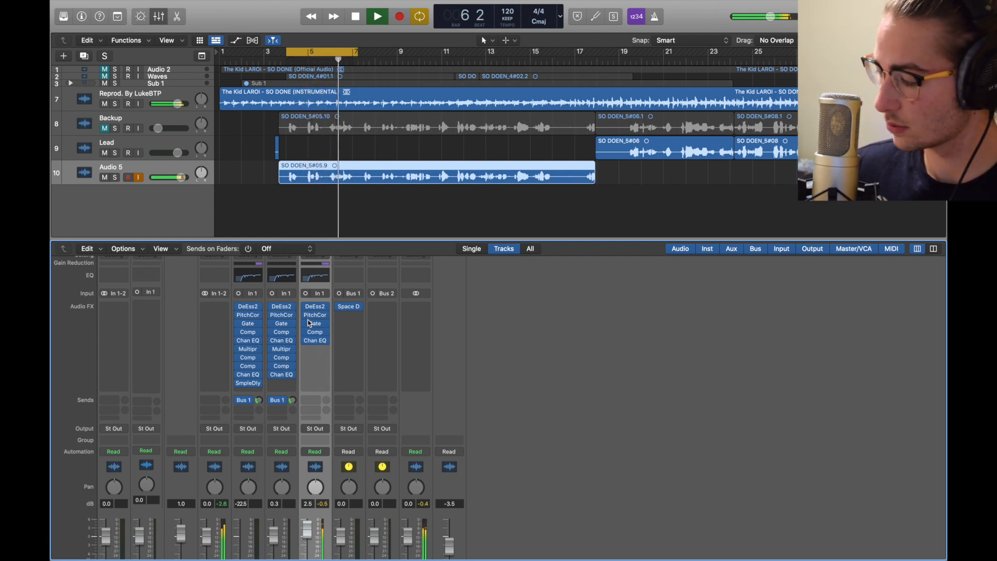
{"action": "key", "text": "space"}
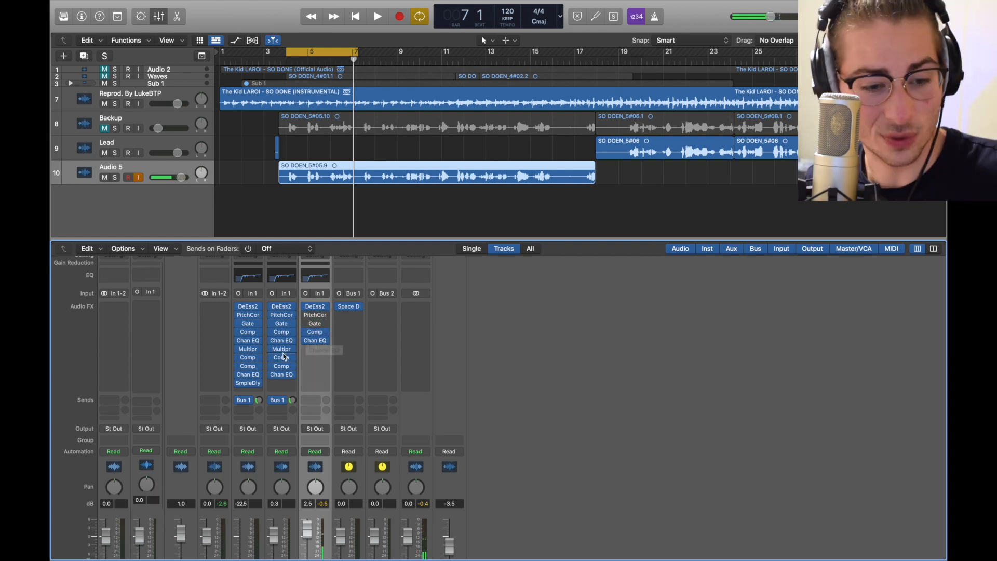
Copy Lead's Multipressor with the Crisp preset to Audio 5 below the Channel EQ and check its bands' compression thresholds.
{"action": "left_click_drag", "start_coordinate": [283, 351], "coordinate": [315, 349]}
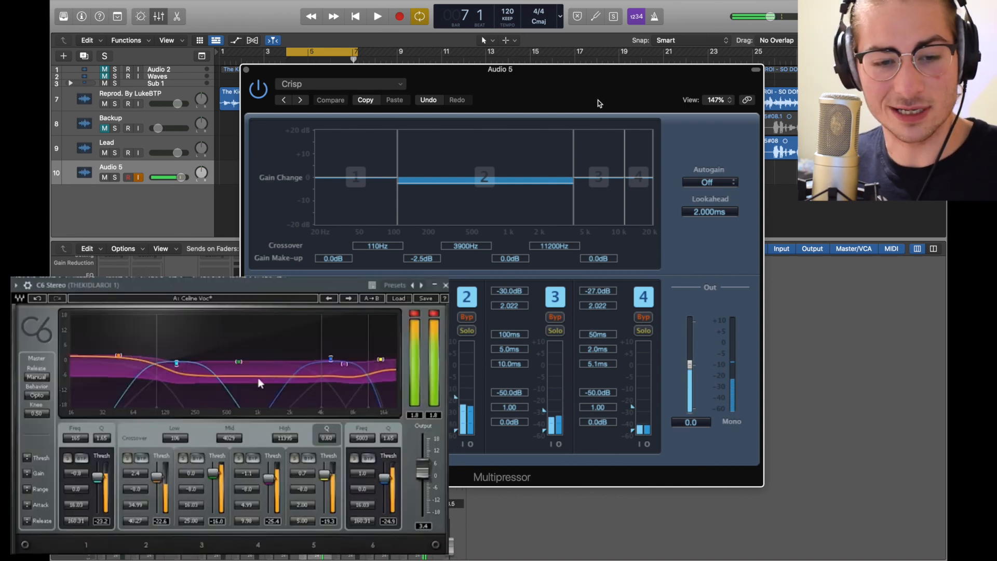
{"action": "left_click_drag", "start_coordinate": [501, 72], "coordinate": [473, 56]}
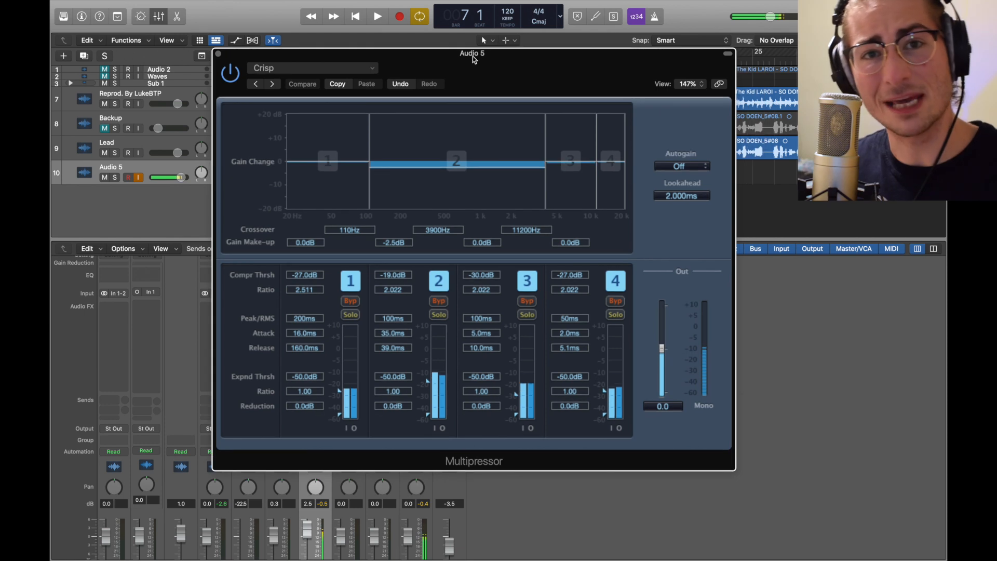
{"action": "double_click", "coordinate": [496, 274]}
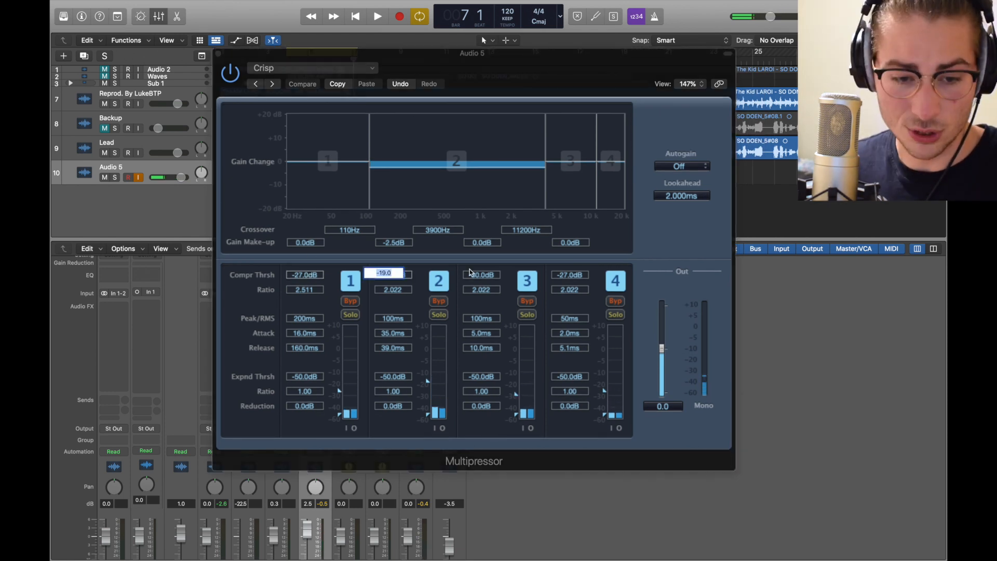
{"action": "double_click", "coordinate": [570, 275]}
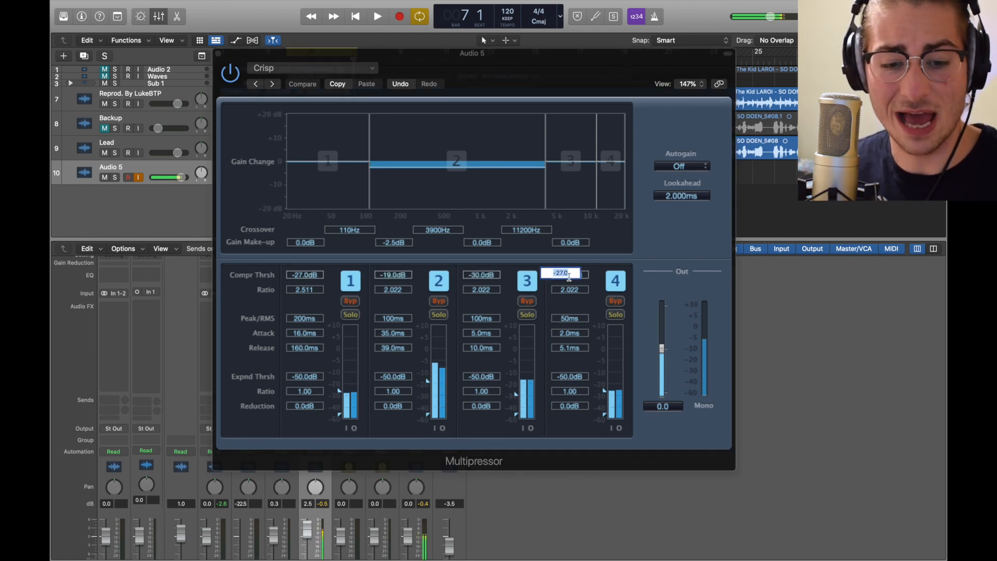
{"action": "key", "text": "Return"}
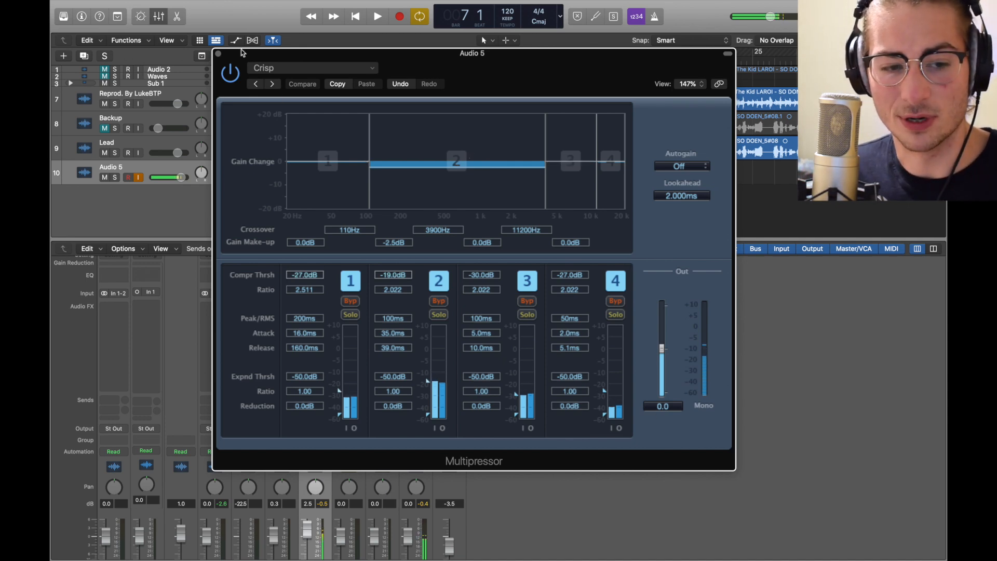
Close the Multipressor and play the looped section to hear the multiband-compressed vocal.
{"action": "key", "text": "super+w"}
{"action": "key", "text": "space"}
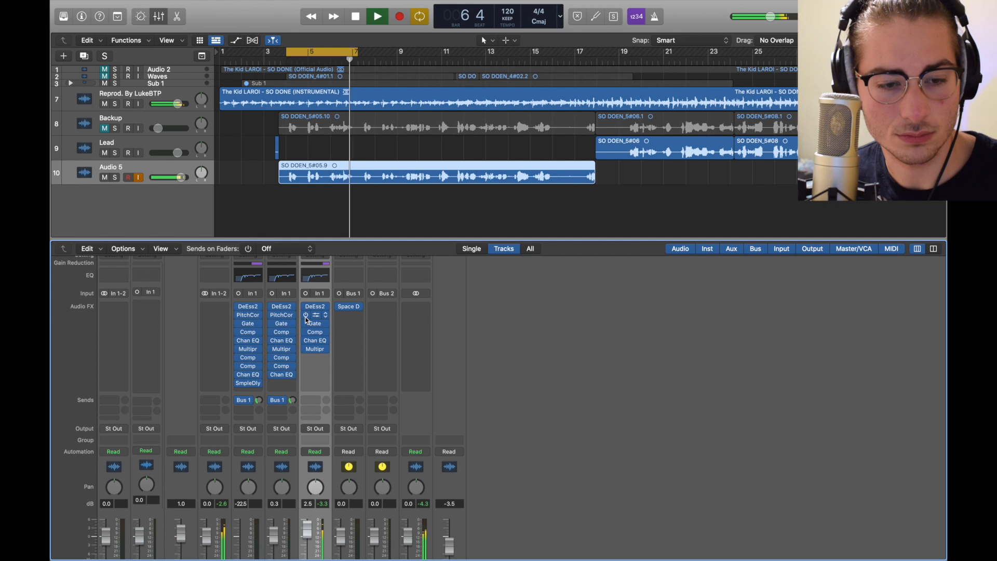
{"action": "key", "text": "space"}
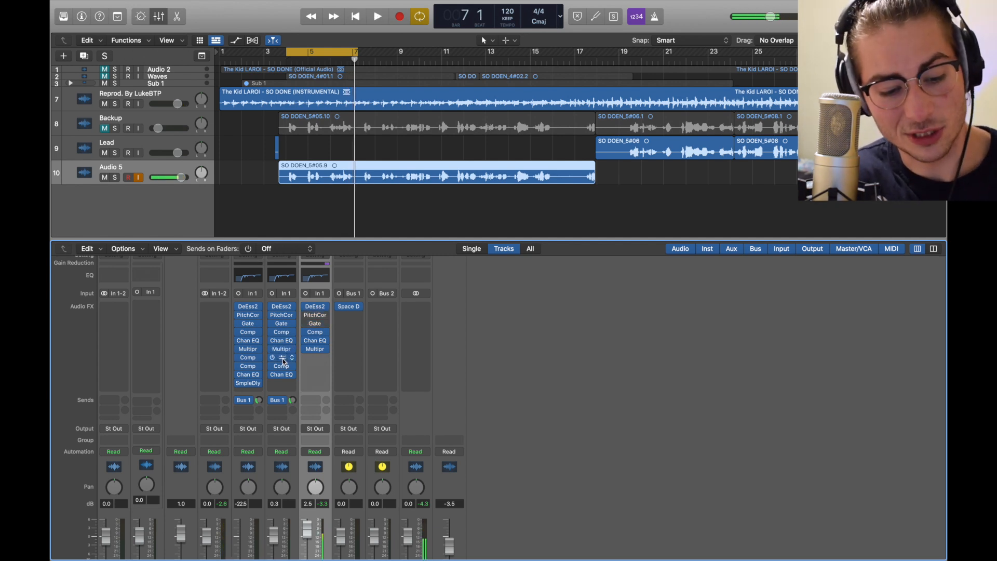
Copy Lead's second Compressor to Audio 5 below the Multipressor and open its Studio VCA settings for review.
{"action": "left_click", "coordinate": [316, 358]}
{"action": "mouse_move", "coordinate": [364, 458]}
{"action": "mouse_move", "coordinate": [456, 470]}
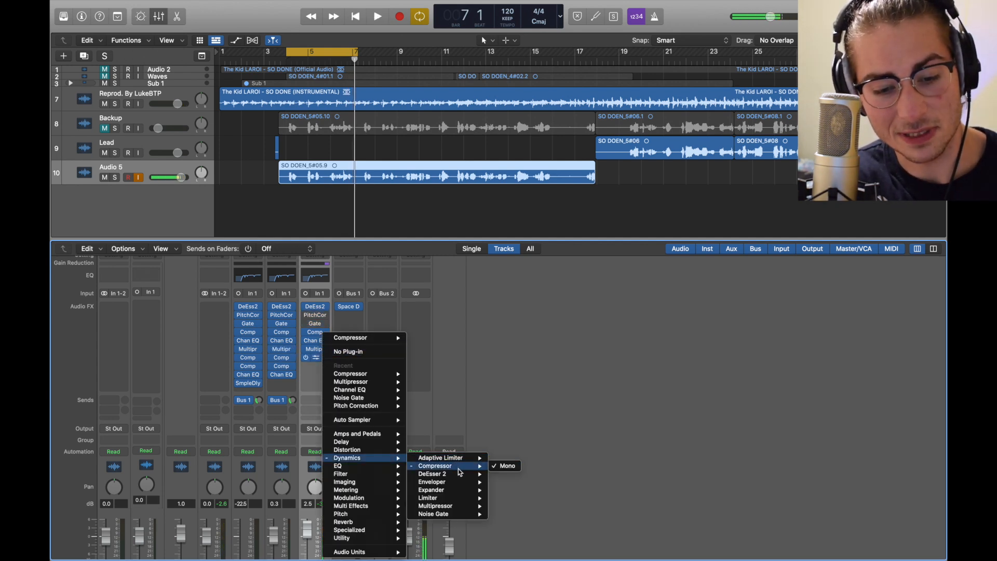
{"action": "left_click", "coordinate": [505, 465]}
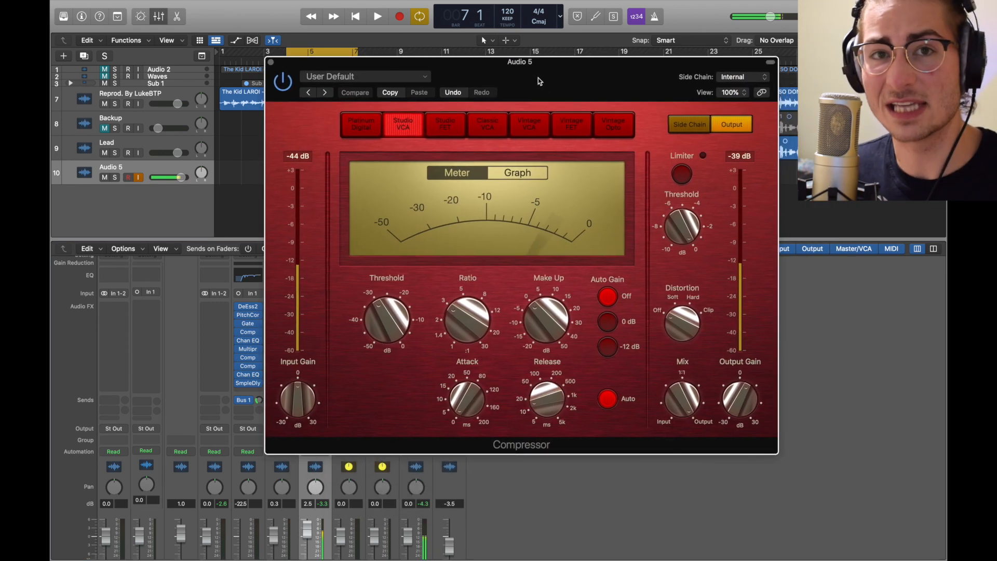
{"action": "left_click_drag", "start_coordinate": [540, 79], "coordinate": [541, 86]}
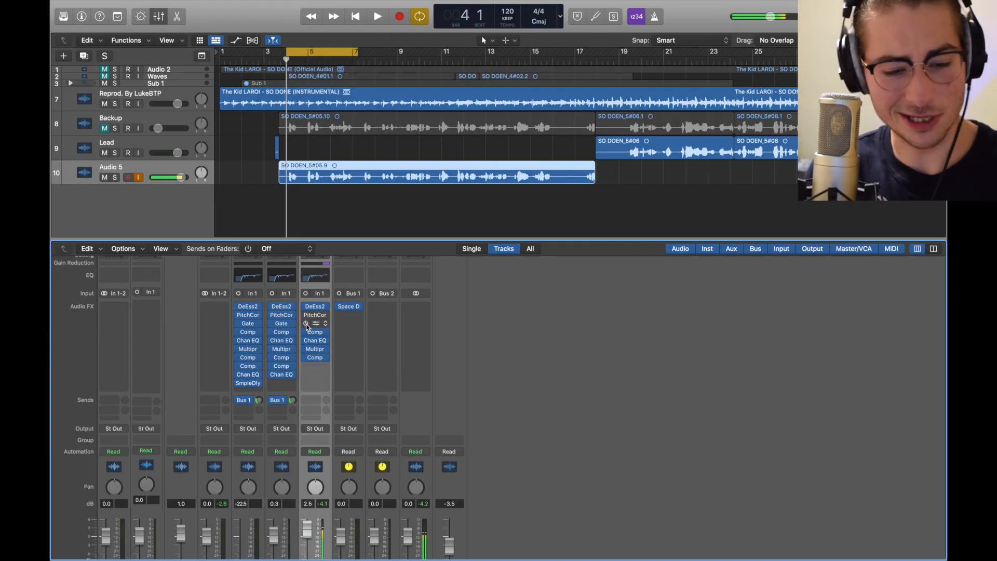
Copy Lead's third Compressor to the end of Audio 5's effects chain and open its Vintage Opto settings for review.
{"action": "left_click", "coordinate": [312, 366]}
{"action": "mouse_move", "coordinate": [348, 452]}
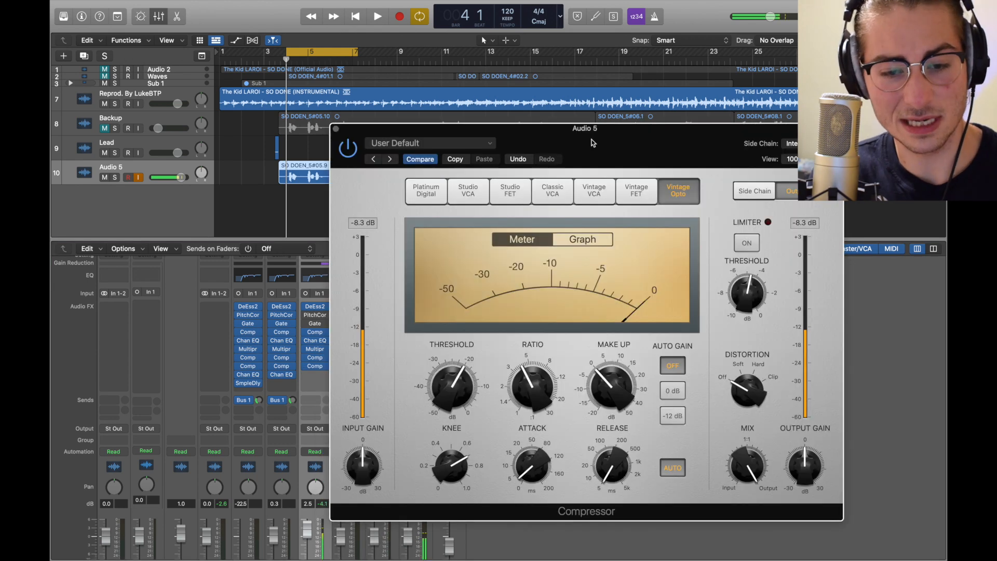
{"action": "left_click_drag", "start_coordinate": [591, 138], "coordinate": [499, 90]}
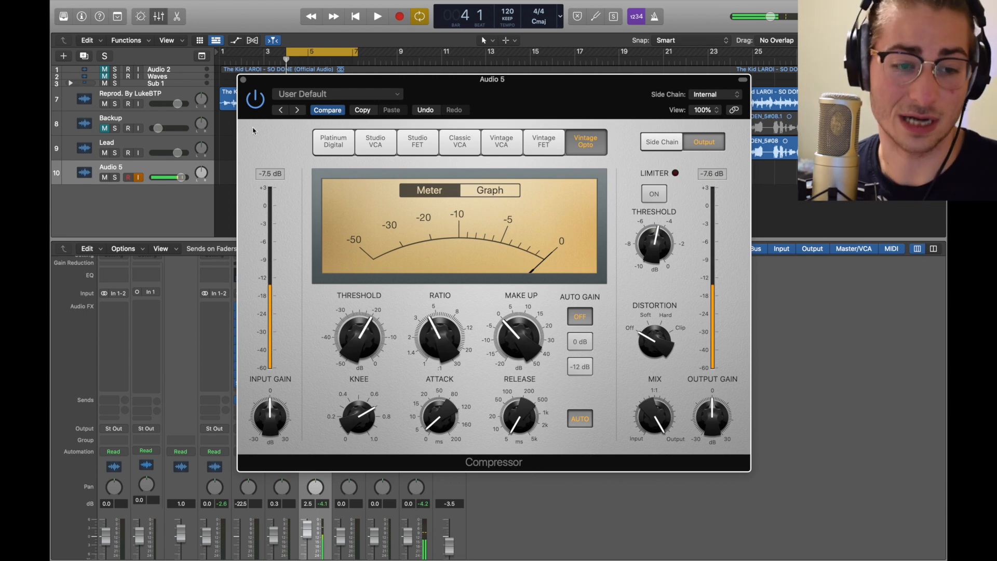
Close the Compressor and play the looped section to hear the vocal with all three compressors.
{"action": "left_click", "coordinate": [244, 80]}
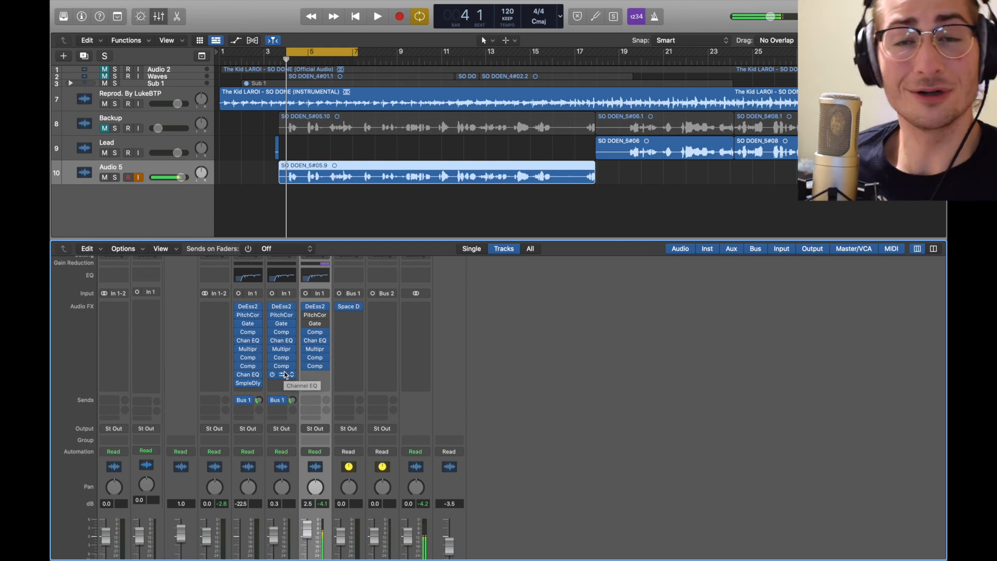
{"action": "key", "text": "space"}
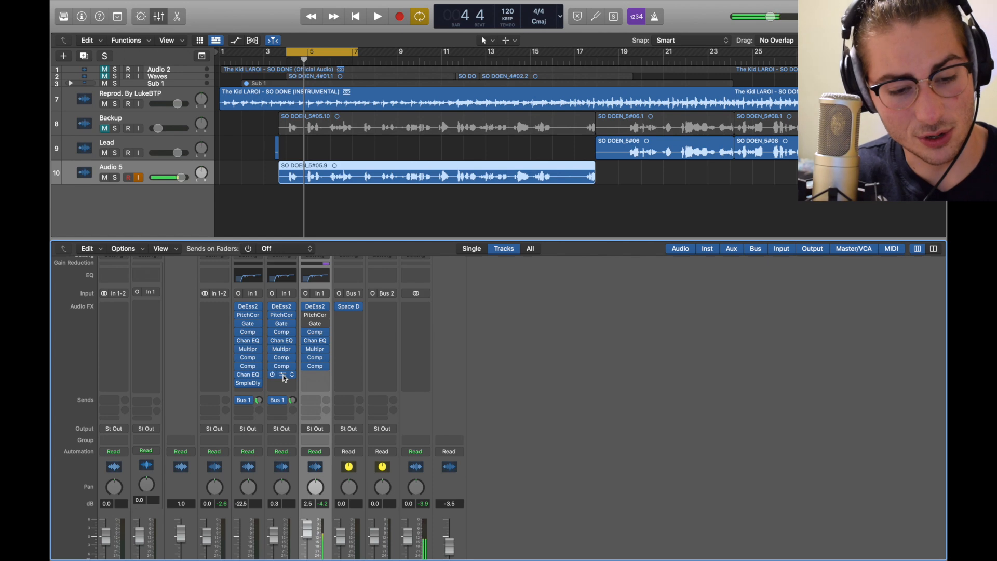
Add a Channel EQ ending Audio 5's effects chain, with +3.7 dB at 4780 Hz and -0.8 dB at 725 Hz, and play the loop.
{"action": "left_click", "coordinate": [315, 375]}
{"action": "mouse_move", "coordinate": [403, 466]}
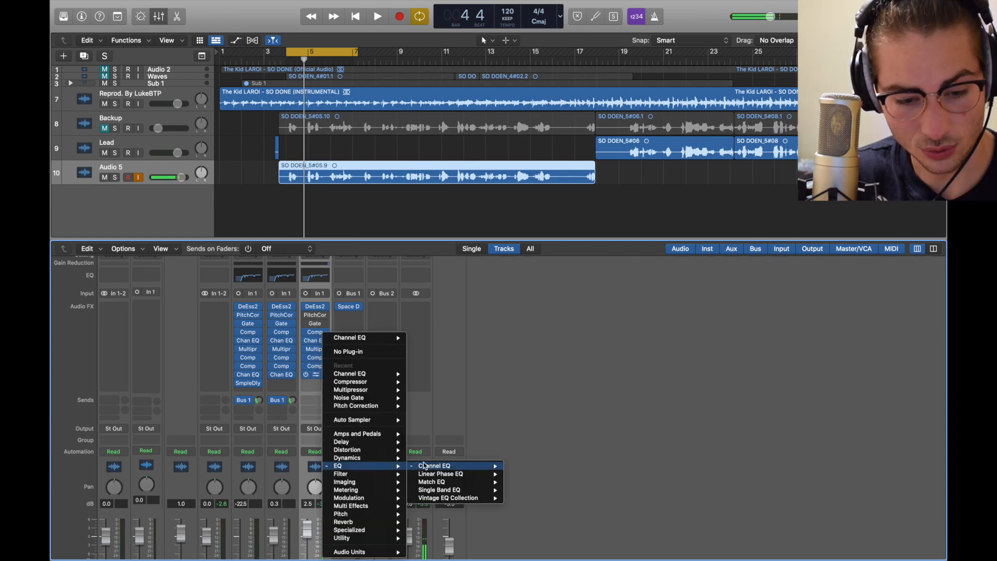
{"action": "left_click", "coordinate": [519, 466]}
{"action": "left_click_drag", "start_coordinate": [555, 119], "coordinate": [515, 106]}
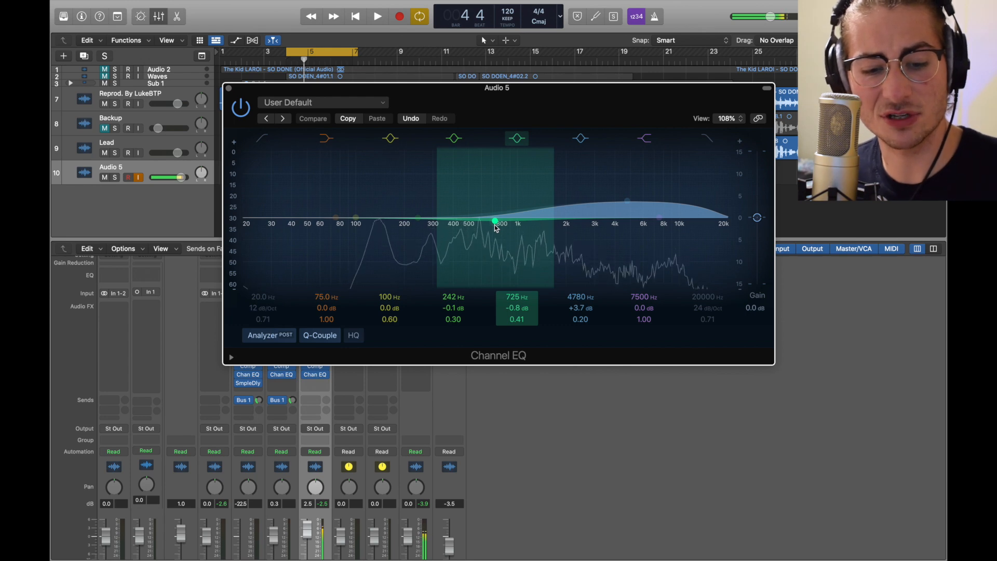
{"action": "left_click", "coordinate": [228, 90]}
{"action": "key", "text": "space"}
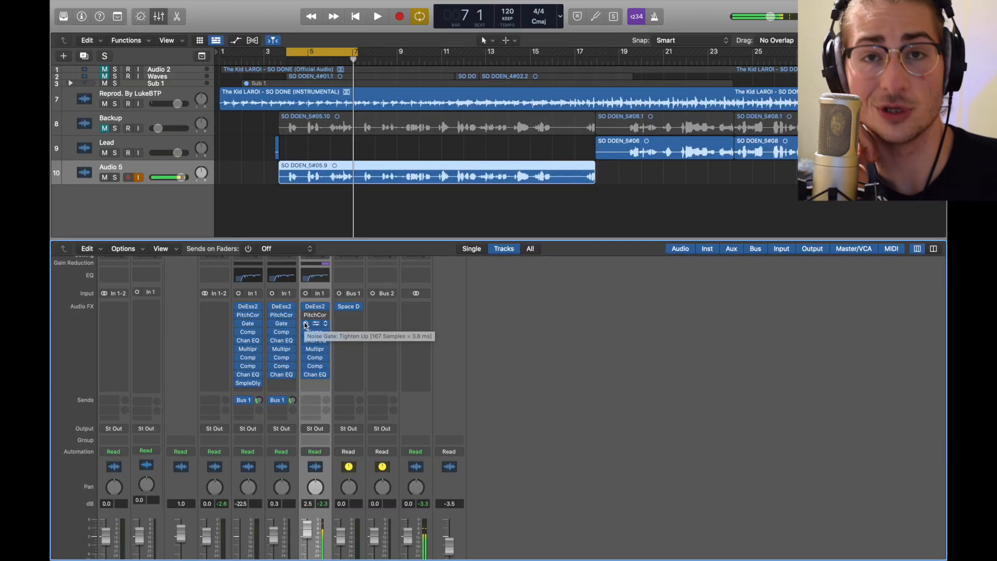
Add a send to Bus 1 on the Audio 5 channel.
{"action": "left_click", "coordinate": [313, 401]}
{"action": "mouse_move", "coordinate": [318, 413]}
{"action": "left_click", "coordinate": [377, 259]}
Review the Space Designer reverb on the Bus 1 aux, checking its Mono->Stereo format, Vocal Plate preset, and length and size settings.
{"action": "left_click", "coordinate": [352, 307]}
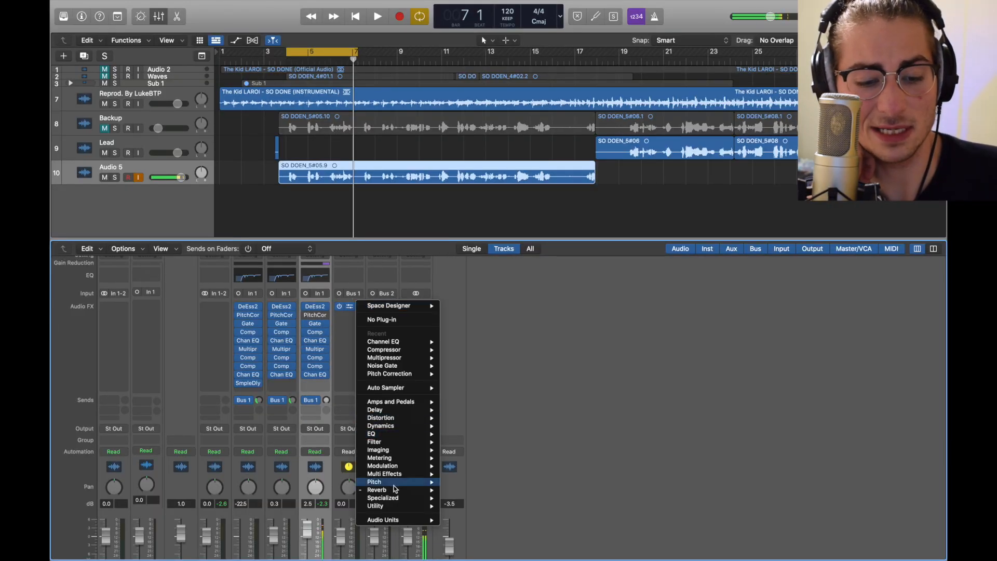
{"action": "mouse_move", "coordinate": [396, 491]}
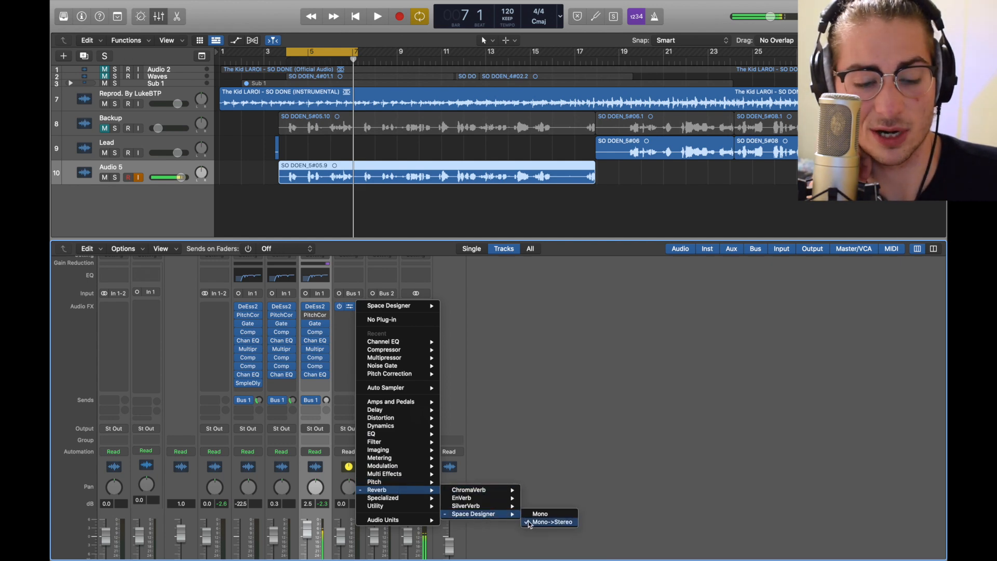
{"action": "left_click", "coordinate": [482, 371]}
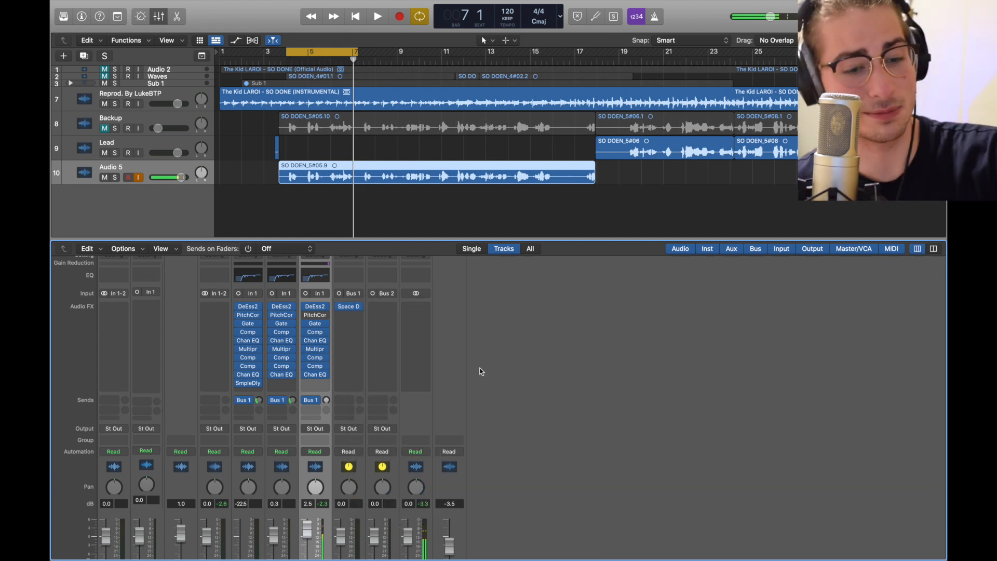
{"action": "left_click", "coordinate": [349, 306]}
{"action": "left_click", "coordinate": [414, 143]}
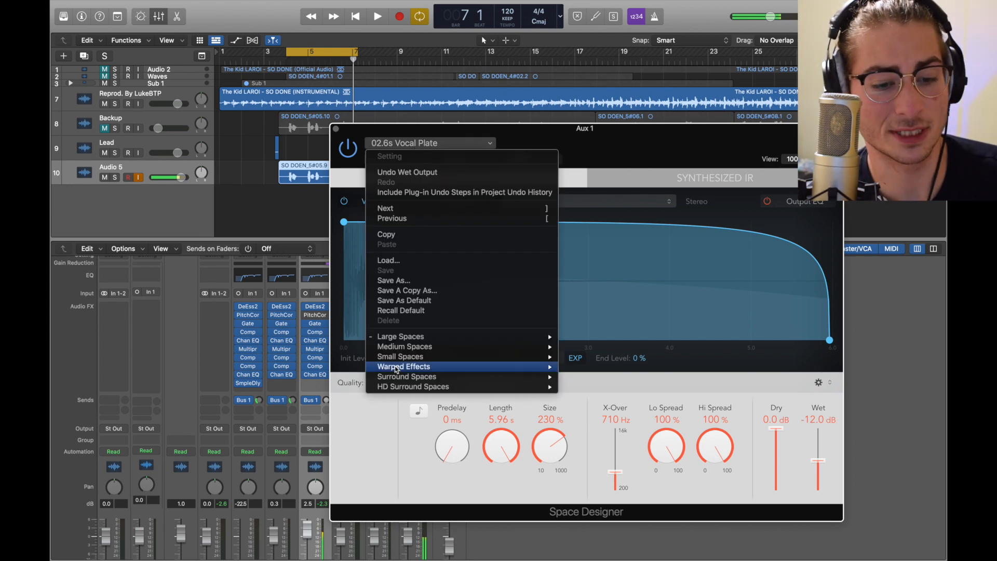
{"action": "mouse_move", "coordinate": [416, 336]}
{"action": "mouse_move", "coordinate": [598, 357]}
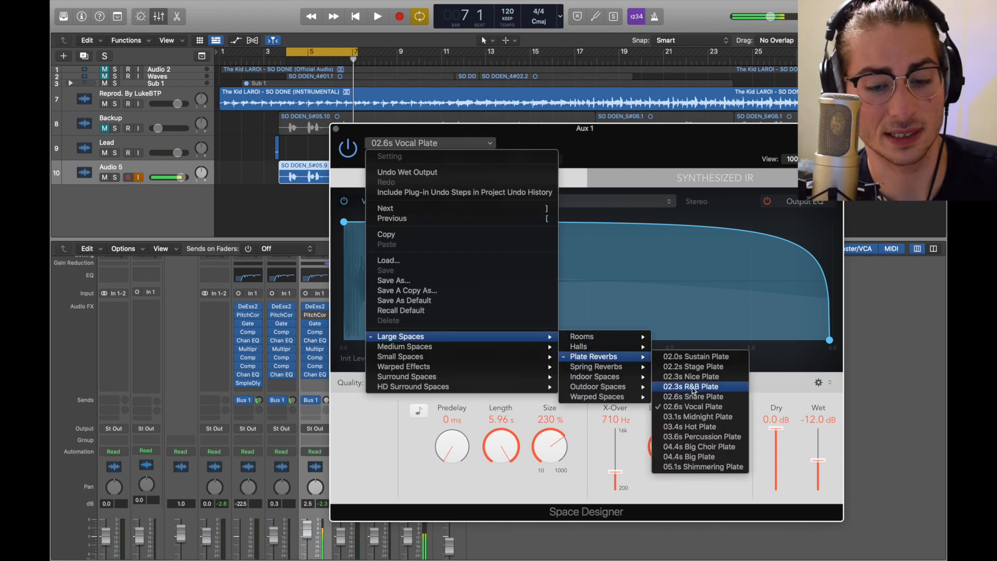
{"action": "left_click", "coordinate": [700, 408]}
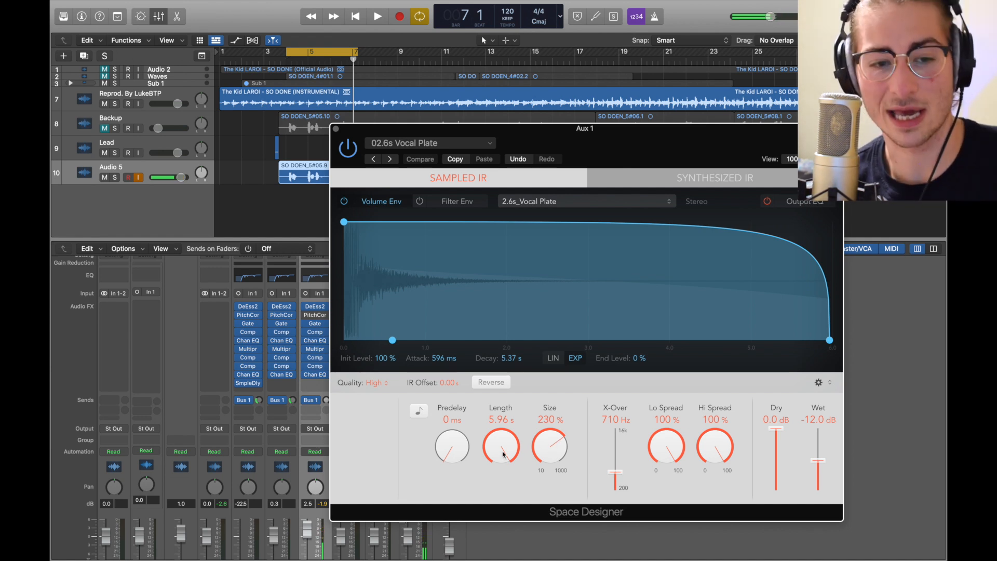
Close Space Designer and raise Audio 5's send level to Bus 1.
{"action": "left_click", "coordinate": [337, 129]}
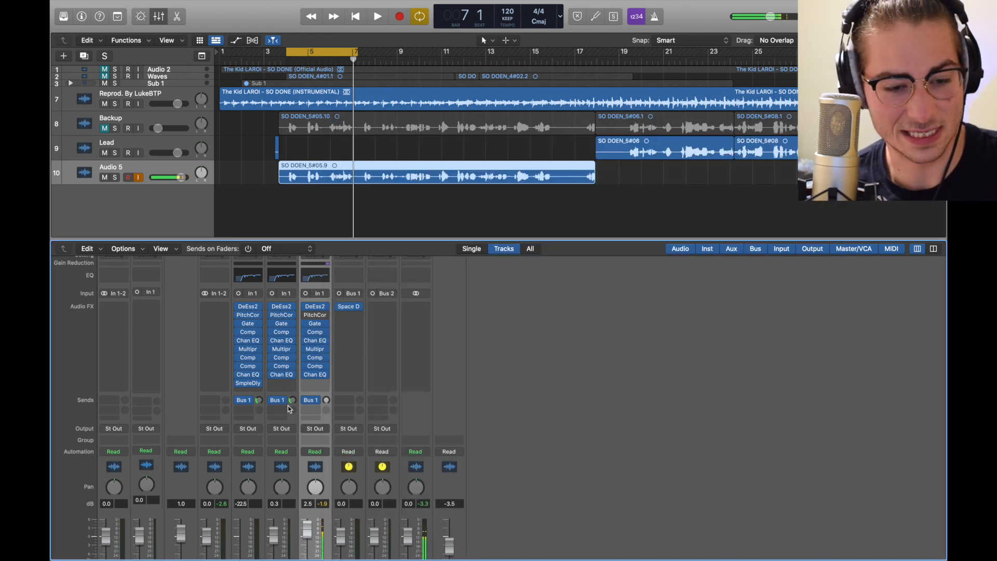
{"action": "left_click_drag", "start_coordinate": [326, 401], "coordinate": [325, 367]}
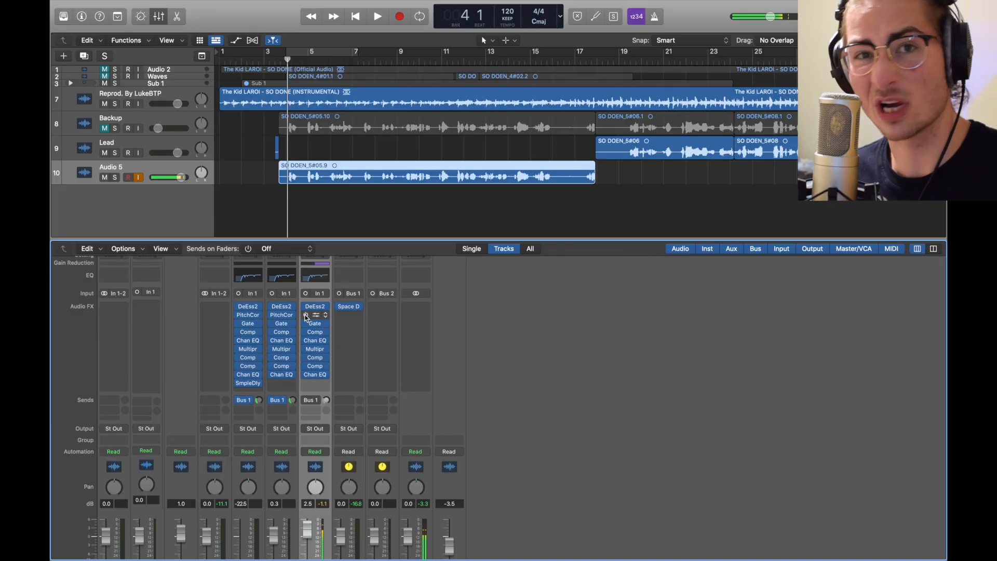
Duplicate the Audio 5 track with its settings and lower the new track's volume to -19.0 dB.
{"action": "left_click", "coordinate": [172, 170]}
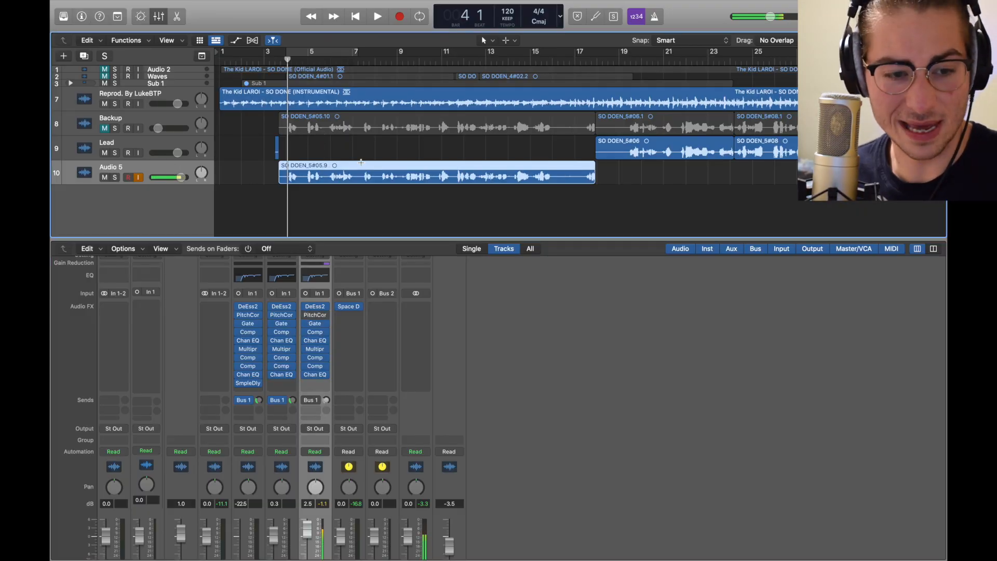
{"action": "key", "text": "super+d"}
{"action": "left_click_drag", "start_coordinate": [182, 201], "coordinate": [162, 201]}
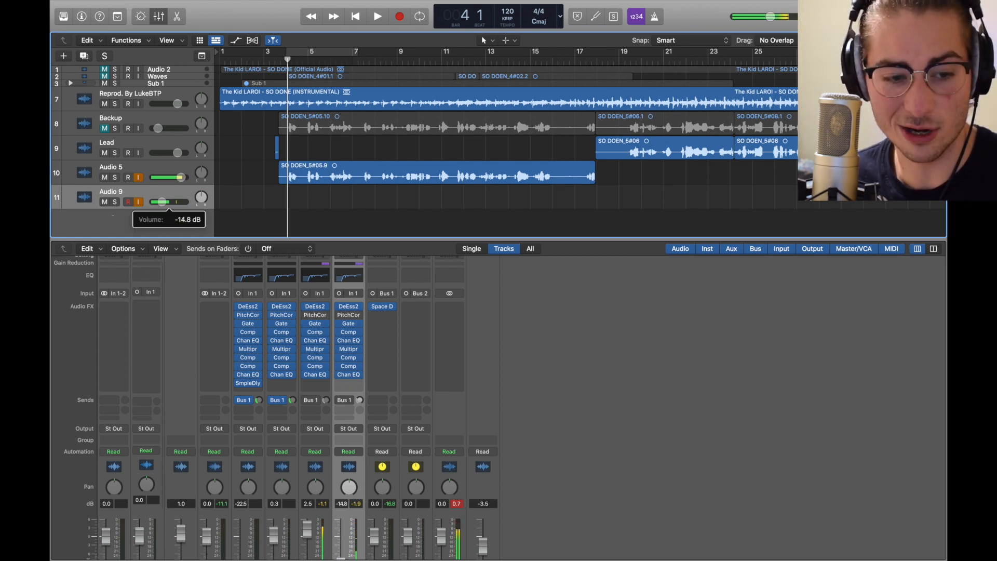
Add a Sample Delay with separate left and right delays to the end of Audio 9's effects chain.
{"action": "left_click", "coordinate": [349, 383]}
{"action": "mouse_move", "coordinate": [385, 480]}
{"action": "mouse_move", "coordinate": [457, 487]}
{"action": "left_click", "coordinate": [514, 496]}
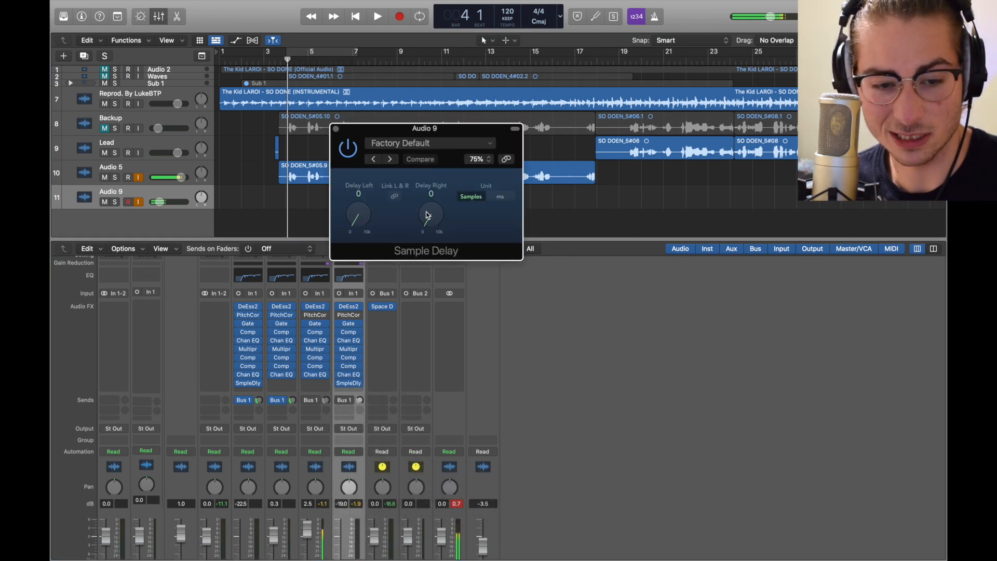
Copy the vocal region from Audio 5 to the same position on Audio 9 and play both layers.
{"action": "left_click", "coordinate": [348, 174]}
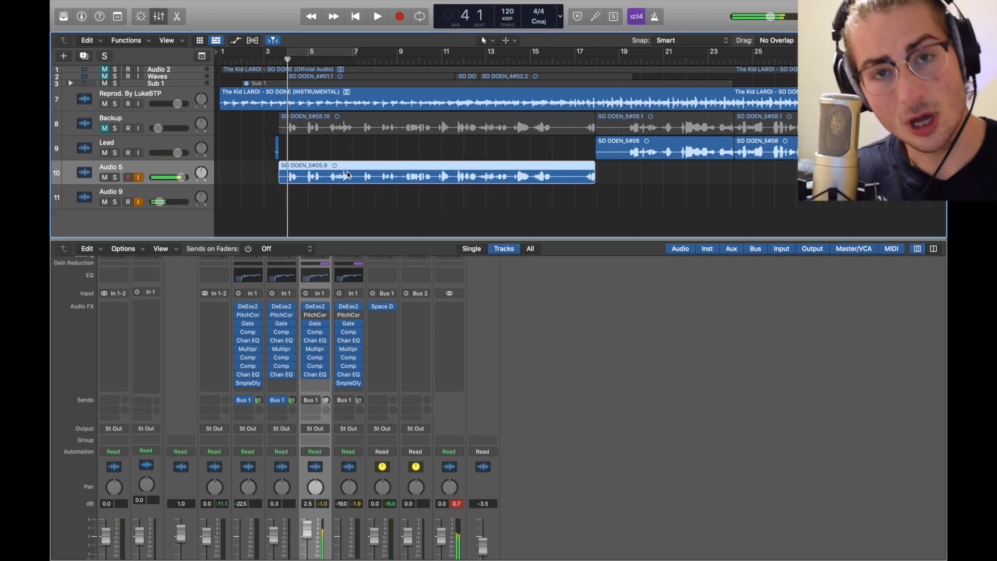
{"action": "left_click_drag", "start_coordinate": [348, 174], "coordinate": [348, 200]}
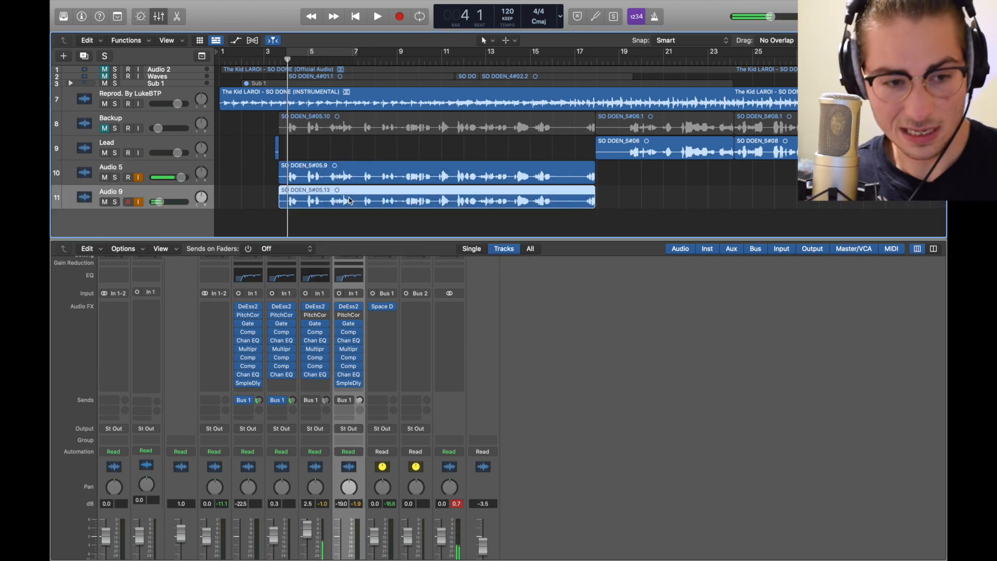
{"action": "key", "text": "space"}
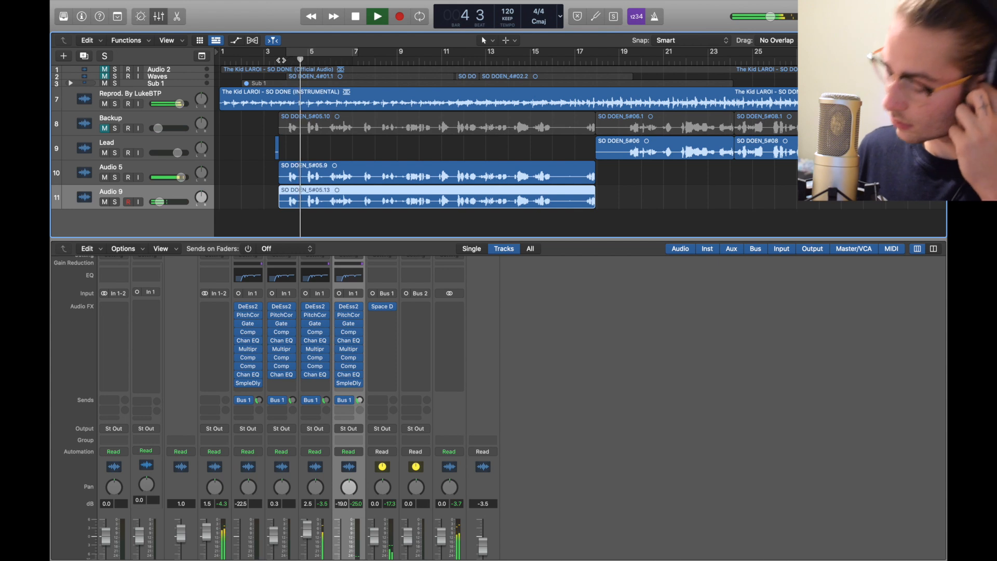